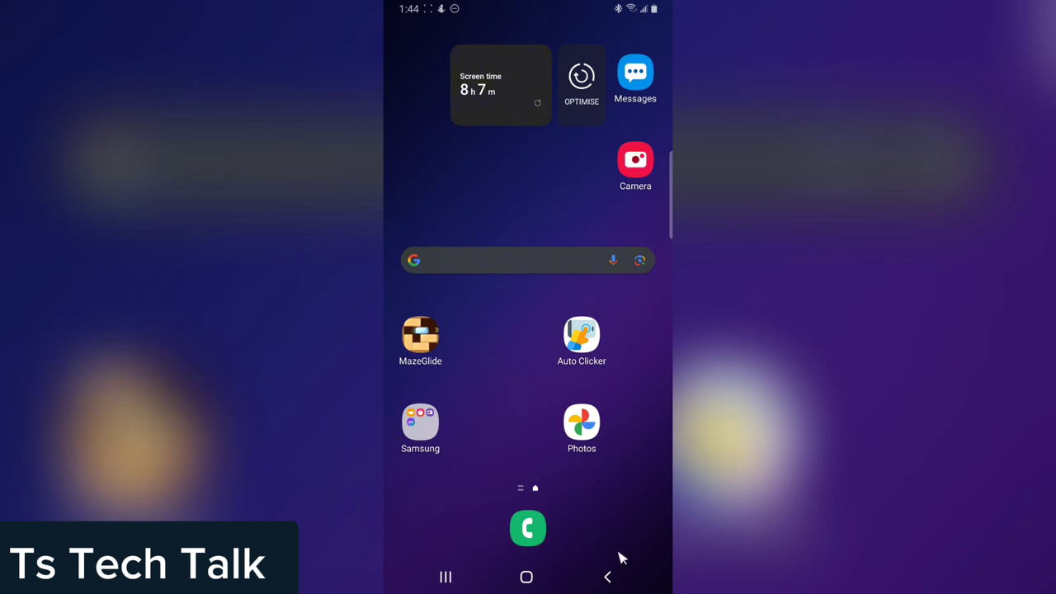
- Open the app drawer and page through it to find YouTube
{"action": "left_click_drag", "start_coordinate": [623, 560], "coordinate": [615, 206]}
{"action": "scroll", "coordinate": [661, 175], "scroll_direction": "down", "scroll_amount": 1}
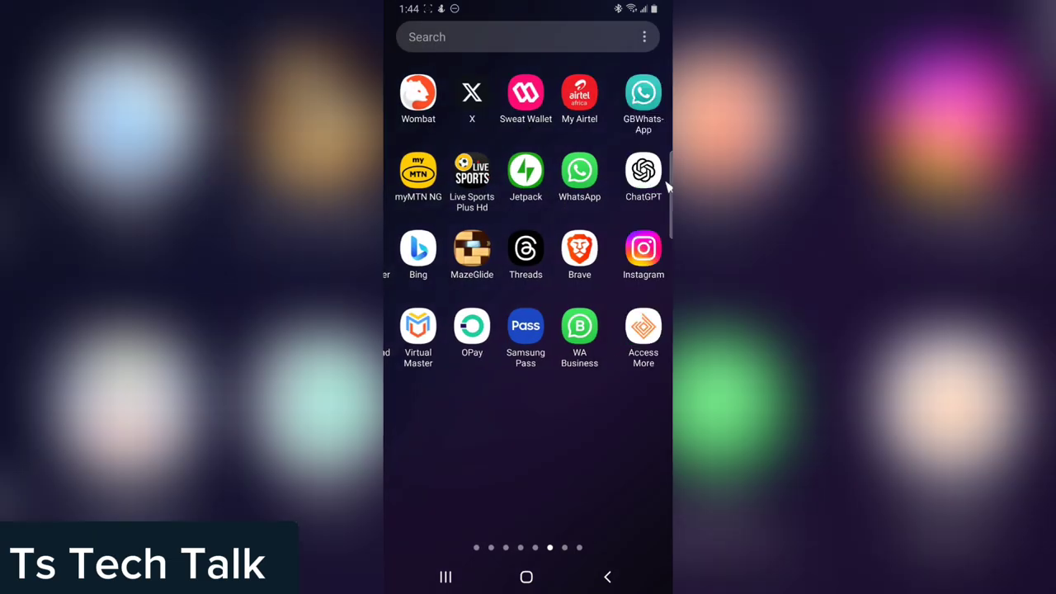
{"action": "scroll", "coordinate": [657, 177], "scroll_direction": "down", "scroll_amount": 1}
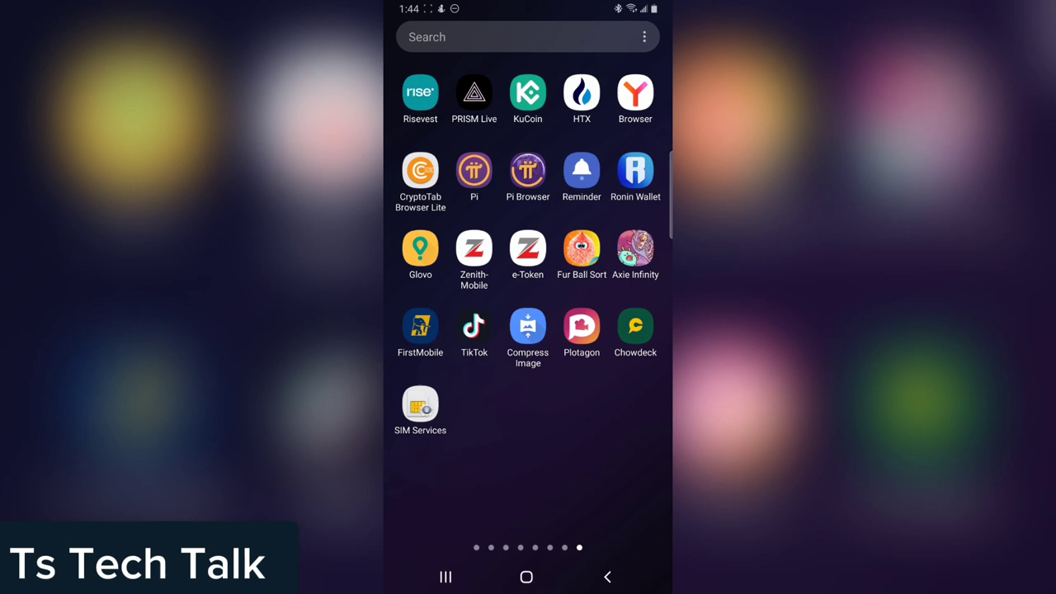
{"action": "scroll", "coordinate": [528, 247], "scroll_direction": "left", "scroll_amount": 1}
{"action": "scroll", "coordinate": [528, 248], "scroll_direction": "left", "scroll_amount": 1}
{"action": "scroll", "coordinate": [528, 247], "scroll_direction": "left", "scroll_amount": 1}
{"action": "scroll", "coordinate": [640, 175], "scroll_direction": "left", "scroll_amount": 1}
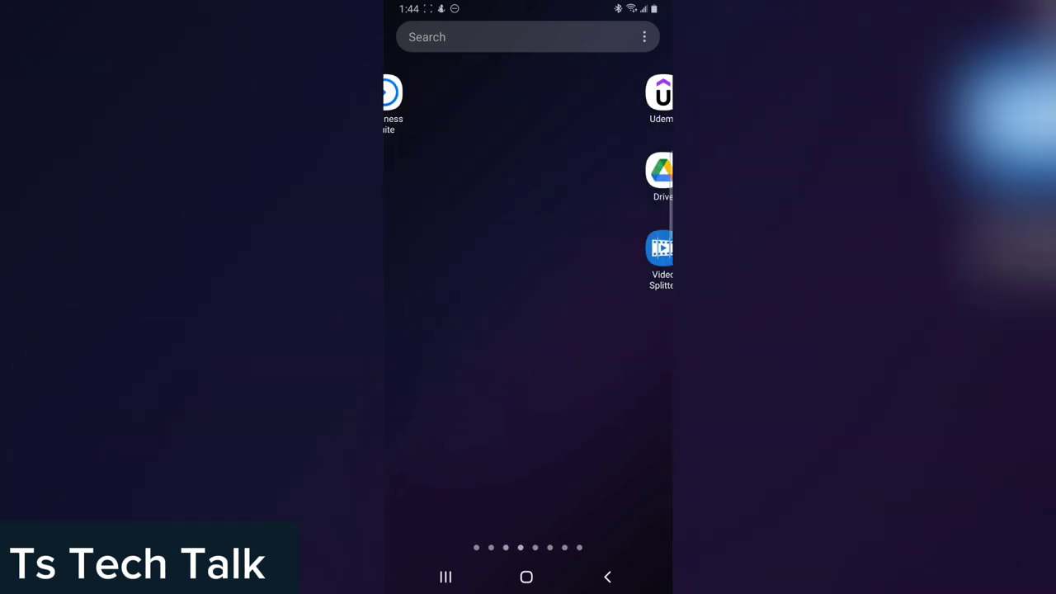
{"action": "scroll", "coordinate": [640, 176], "scroll_direction": "left", "scroll_amount": 2}
{"action": "scroll", "coordinate": [641, 176], "scroll_direction": "left", "scroll_amount": 1}
- Launch YouTube, play Practice Undercover Wealth, and bring up the recent-apps overview
{"action": "left_click", "coordinate": [578, 93]}
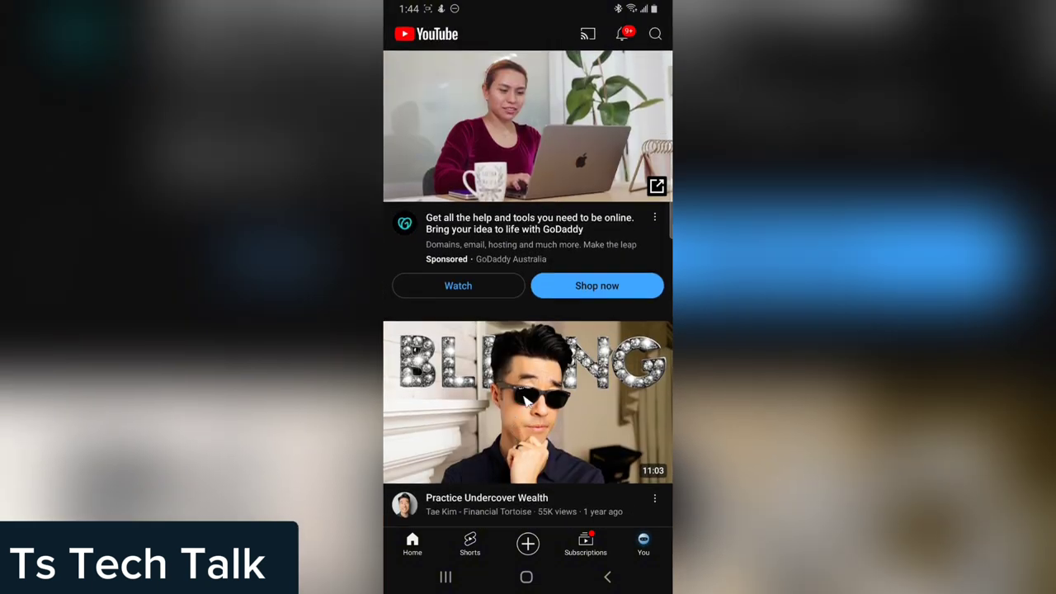
{"action": "left_click", "coordinate": [526, 398]}
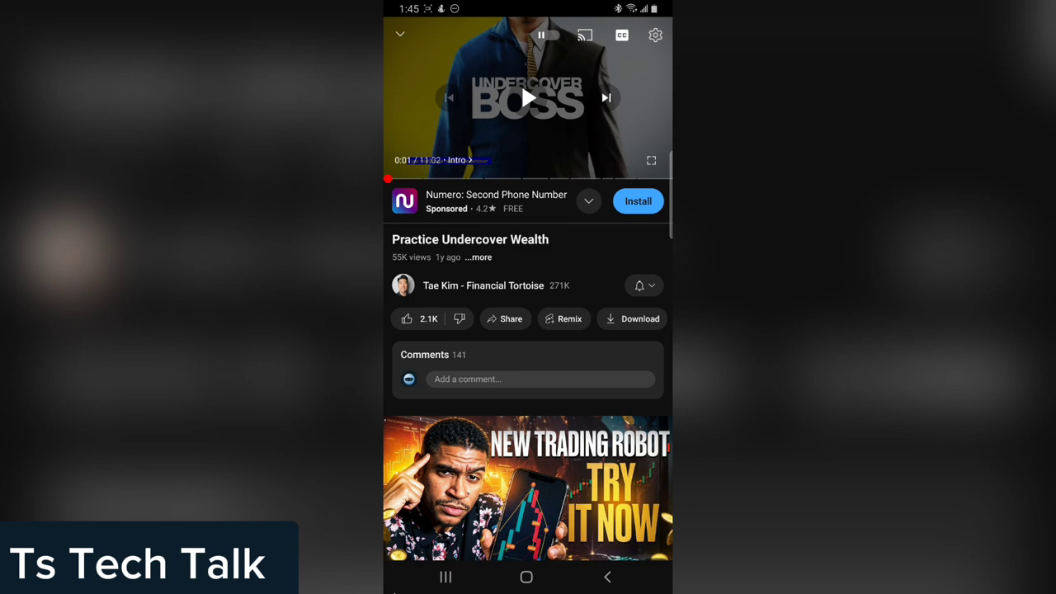
{"action": "left_click", "coordinate": [439, 578]}
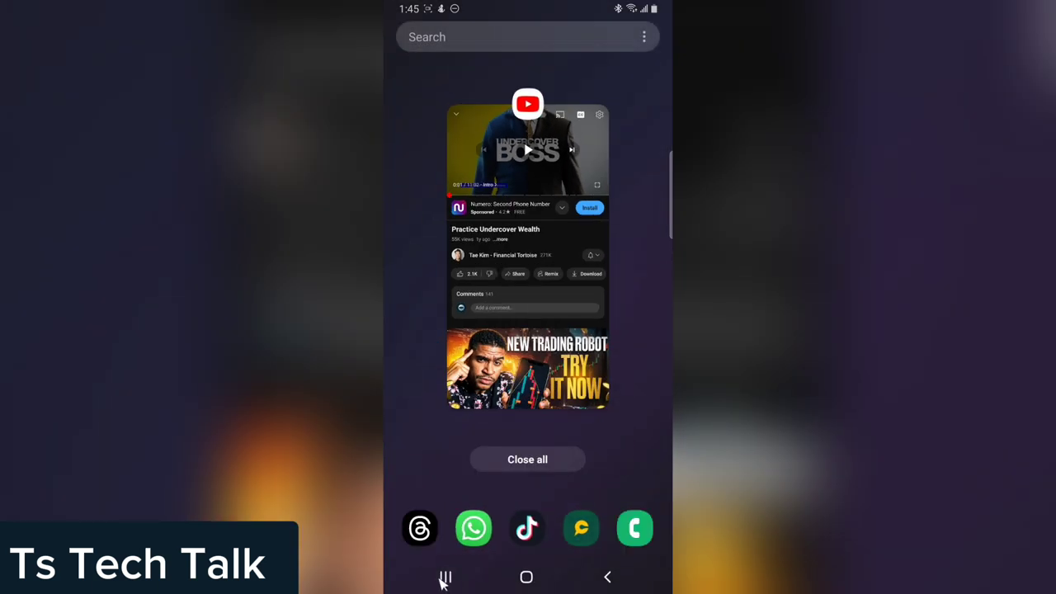
- From the YouTube card in Recents, choose 'Open in pop-up view'
{"action": "left_click", "coordinate": [446, 577]}
{"action": "left_click", "coordinate": [445, 578]}
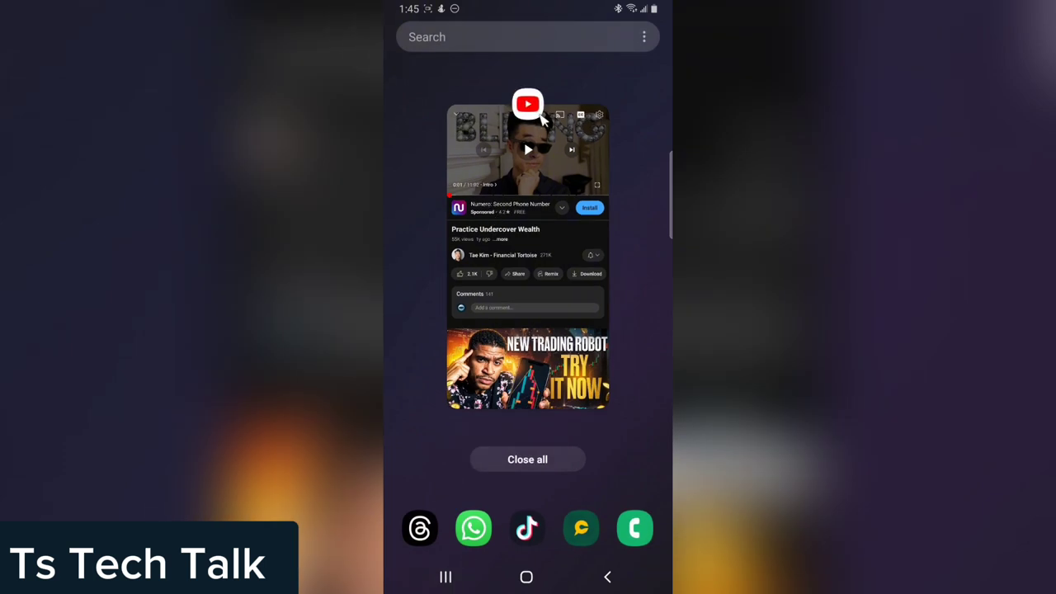
{"action": "left_click", "coordinate": [536, 110]}
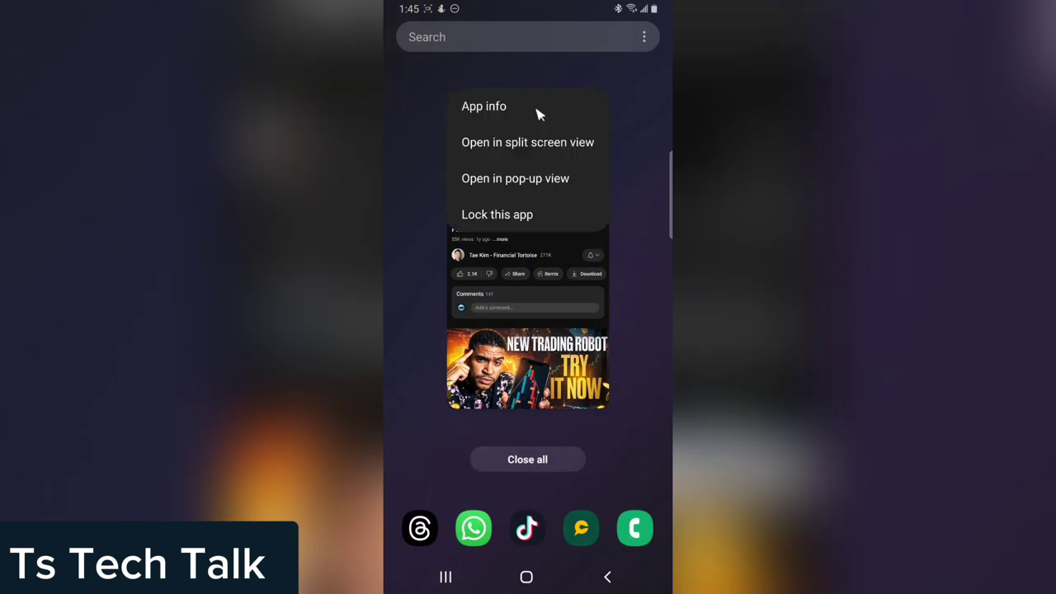
{"action": "left_click", "coordinate": [505, 181]}
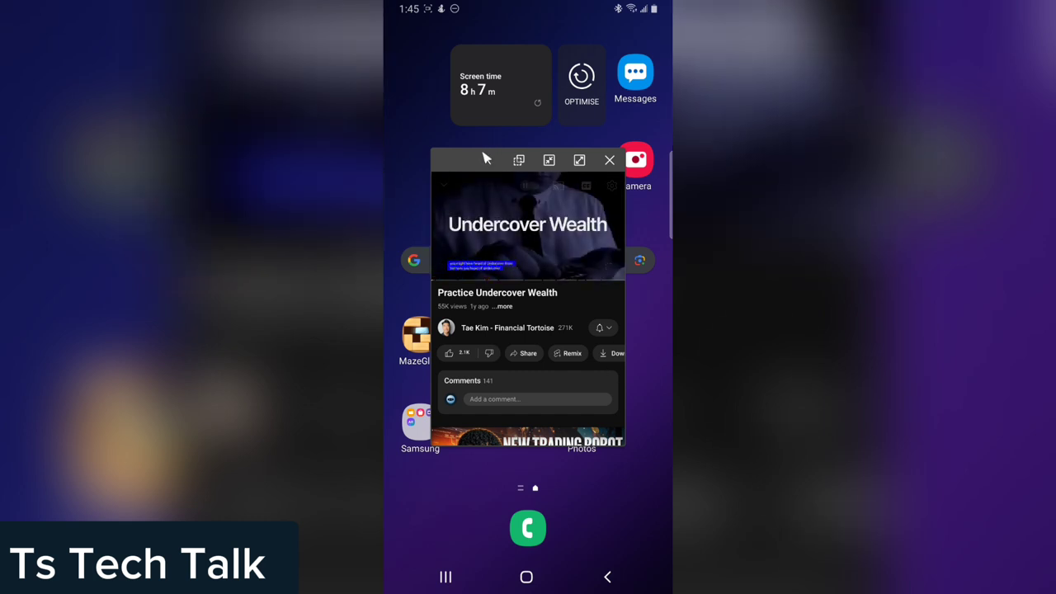
- Lower the media volume, move the YouTube pop-up to the top, and open the app list
{"action": "key", "text": "XF86AudioLowerVolume"}
{"action": "key", "text": "XF86AudioLowerVolume"}
{"action": "key", "text": "XF86AudioLowerVolume"}
{"action": "key", "text": "XF86AudioLowerVolume"}
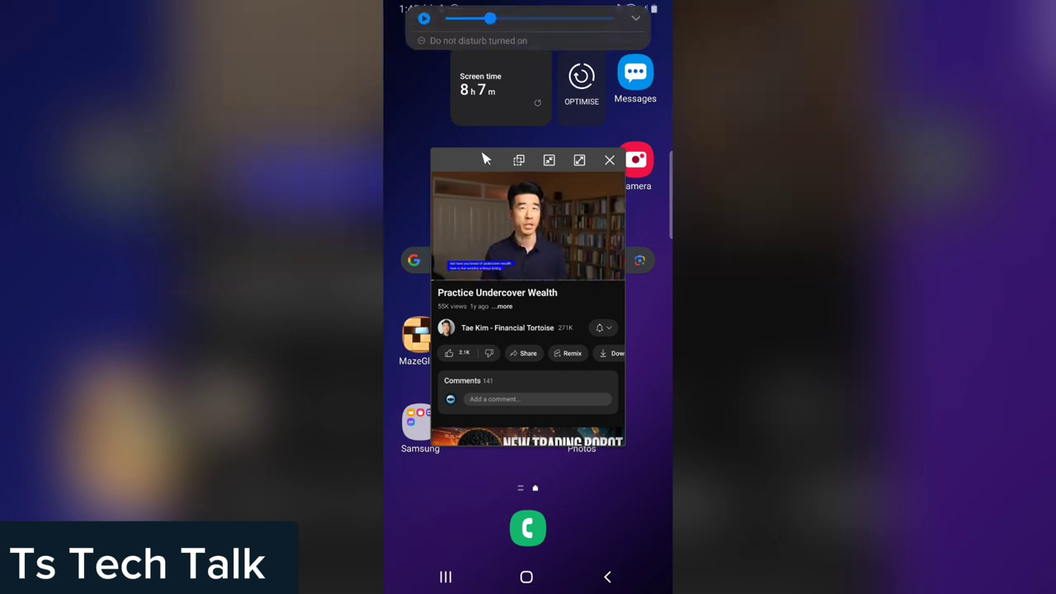
{"action": "mouse_move", "coordinate": [487, 159]}
{"action": "left_mouse_down"}
{"action": "mouse_move", "coordinate": [420, 33]}
{"action": "mouse_move", "coordinate": [431, 33]}
{"action": "left_mouse_up"}
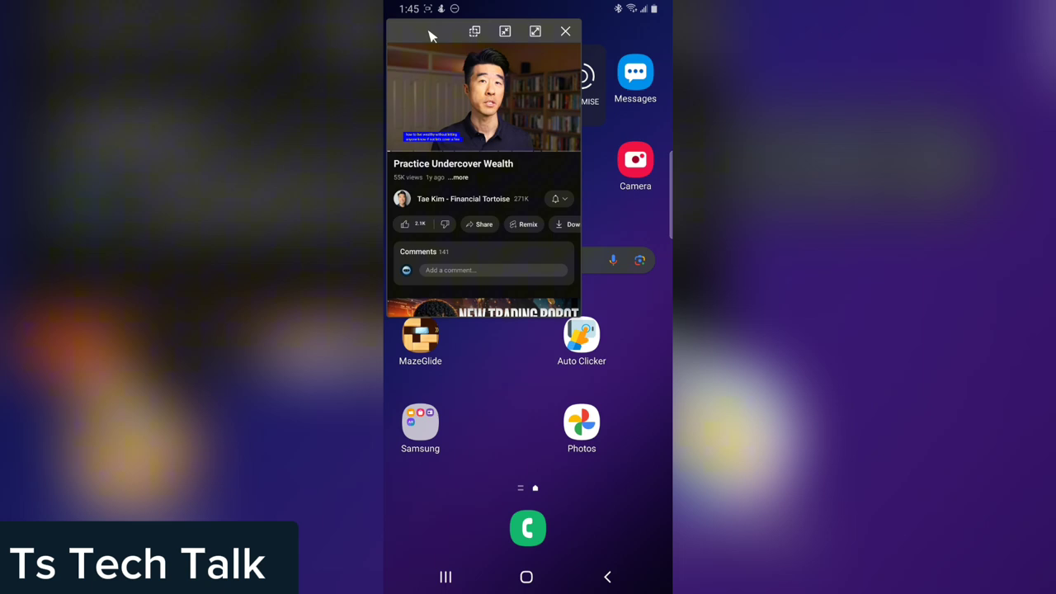
{"action": "left_click_drag", "start_coordinate": [625, 452], "coordinate": [624, 349]}
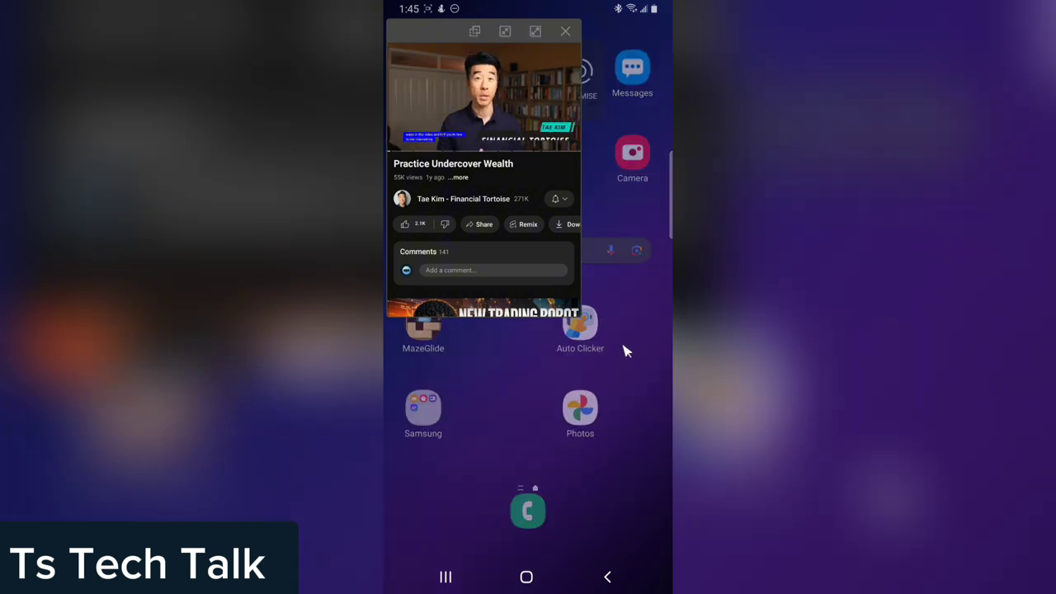
- Scroll the app list to Brave and launch it
{"action": "scroll", "coordinate": [651, 416], "scroll_direction": "down", "scroll_amount": 1}
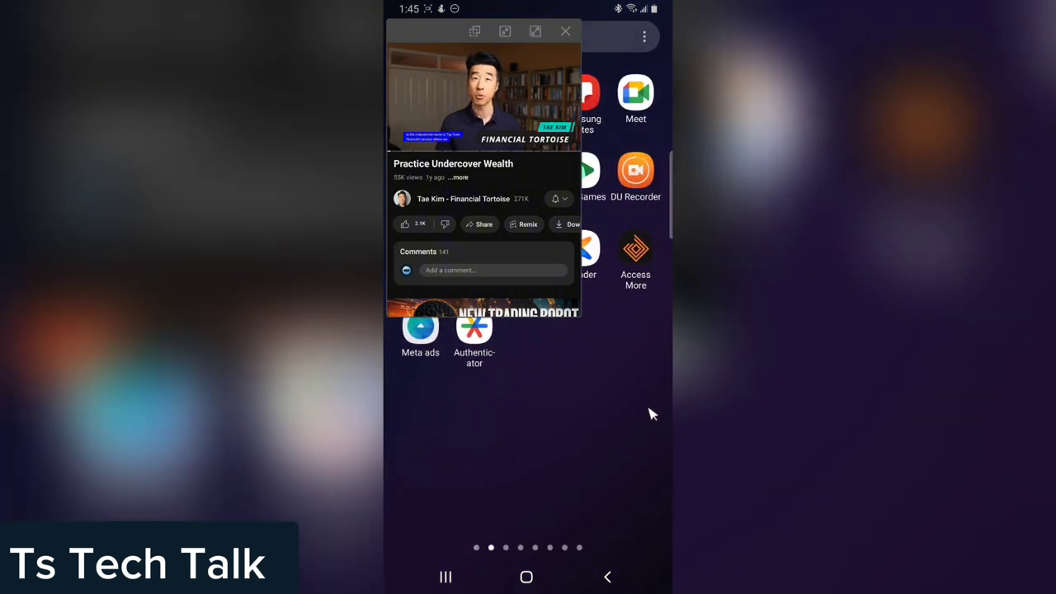
{"action": "scroll", "coordinate": [651, 409], "scroll_direction": "down", "scroll_amount": 2}
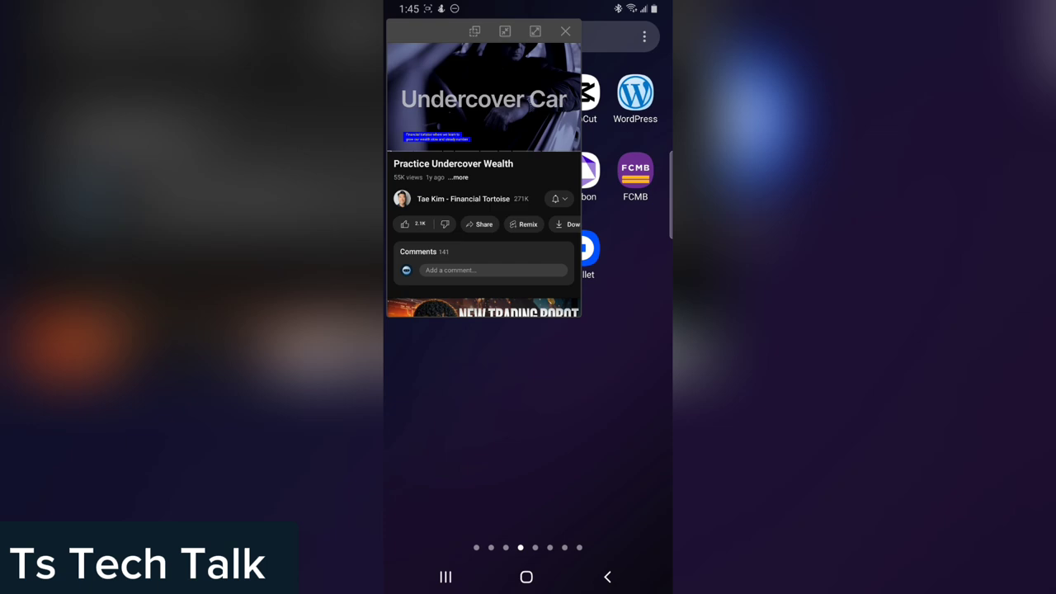
{"action": "scroll", "coordinate": [647, 403], "scroll_direction": "down", "scroll_amount": 1}
{"action": "scroll", "coordinate": [639, 392], "scroll_direction": "down", "scroll_amount": 1}
{"action": "scroll", "coordinate": [636, 347], "scroll_direction": "down", "scroll_amount": 1}
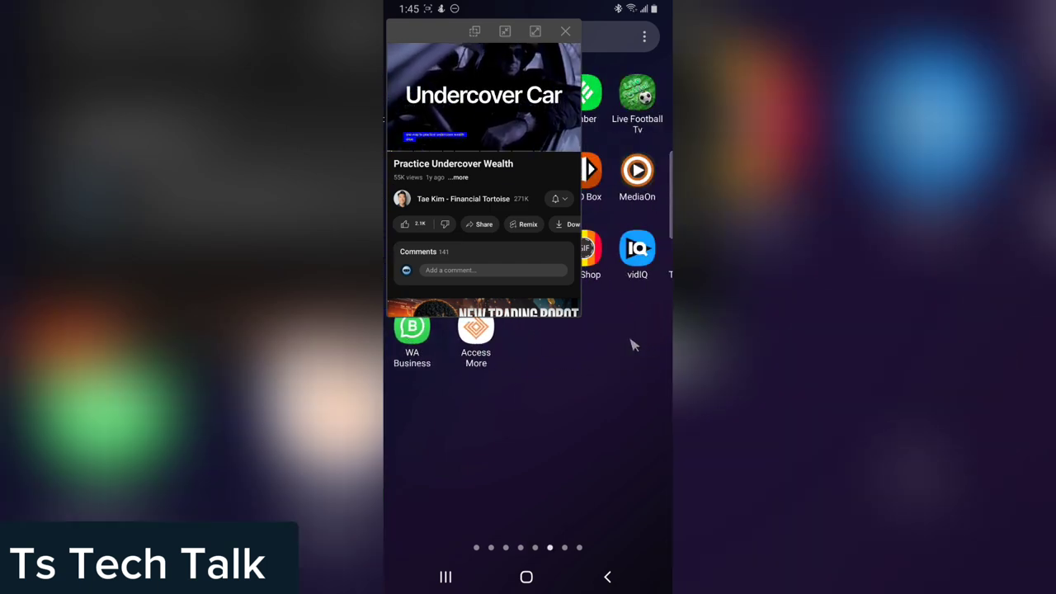
{"action": "scroll", "coordinate": [632, 306], "scroll_direction": "up", "scroll_amount": 1}
{"action": "left_click", "coordinate": [637, 263]}
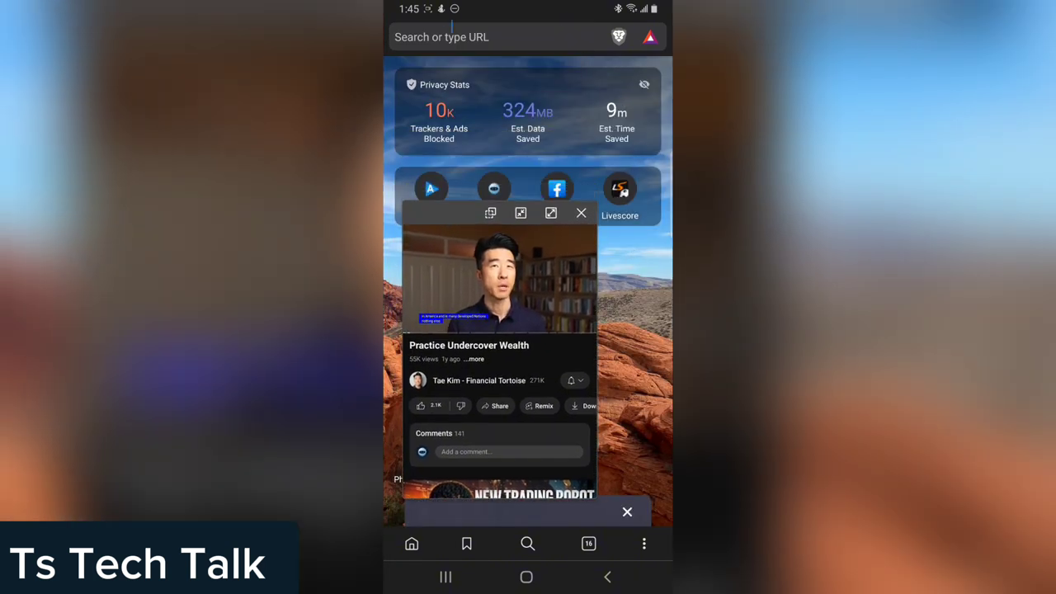
- Search for 'techcrunch' from Brave's address bar
{"action": "left_click", "coordinate": [453, 37]}
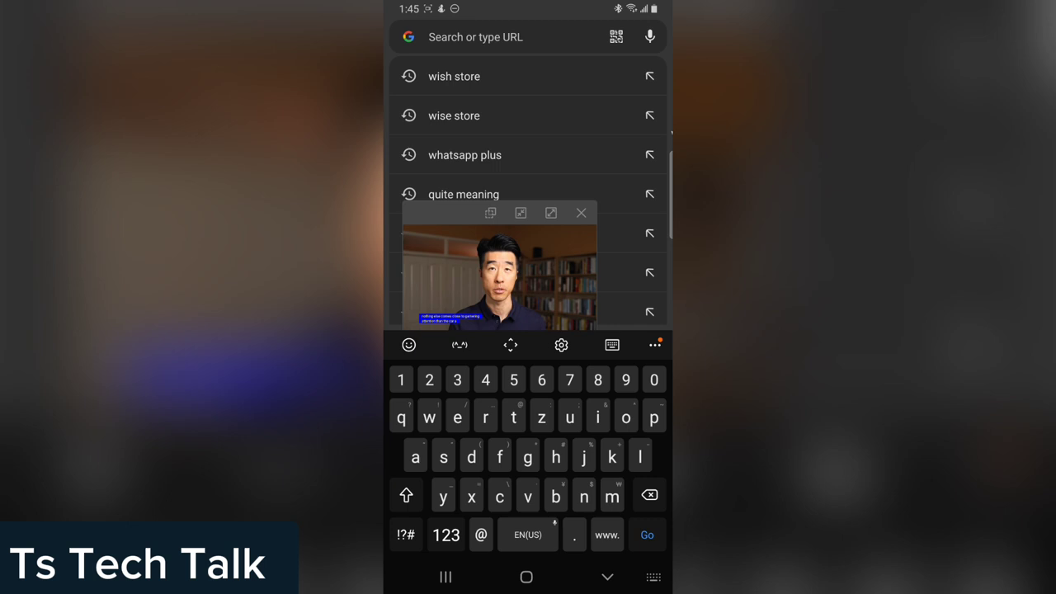
{"action": "type", "text": "tech"}
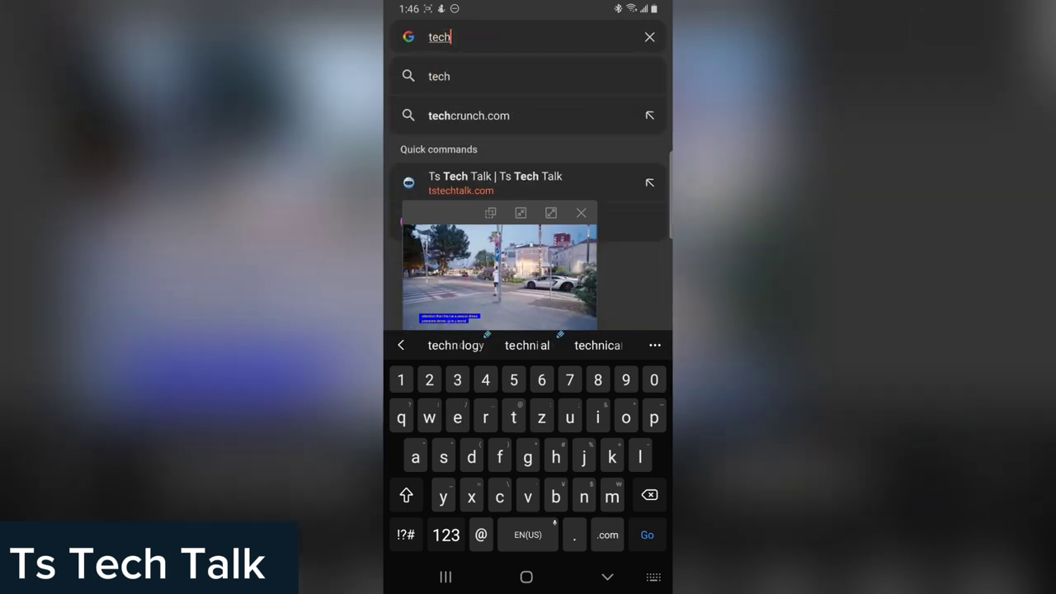
{"action": "type", "text": "cr"}
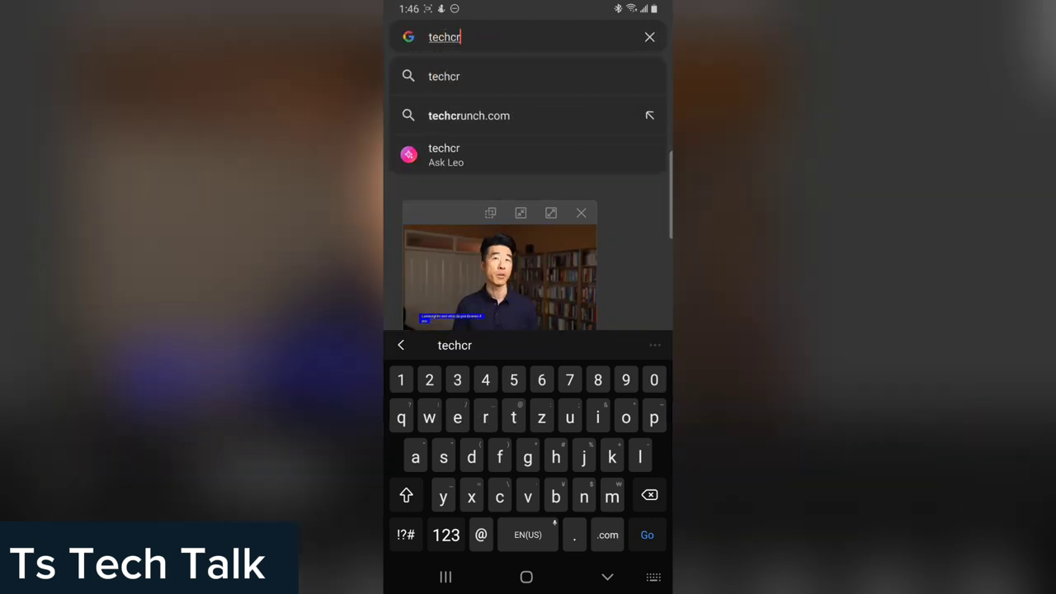
{"action": "type", "text": "unch"}
{"action": "key", "text": "Return"}
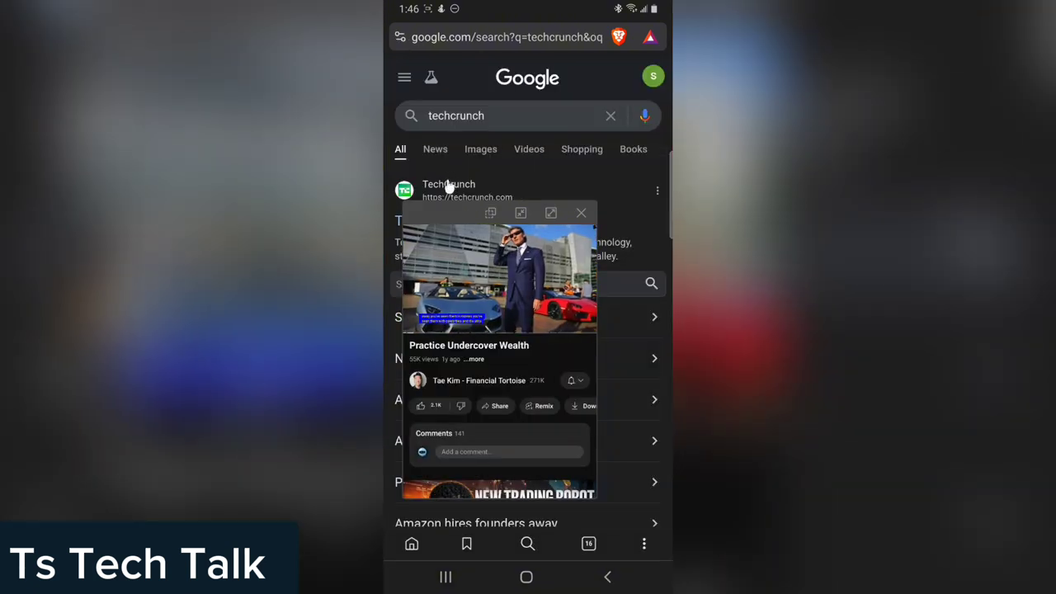
- Open techcrunch.com, shrink the YouTube pop-up to the video, and move it lower right
{"action": "left_click", "coordinate": [415, 180]}
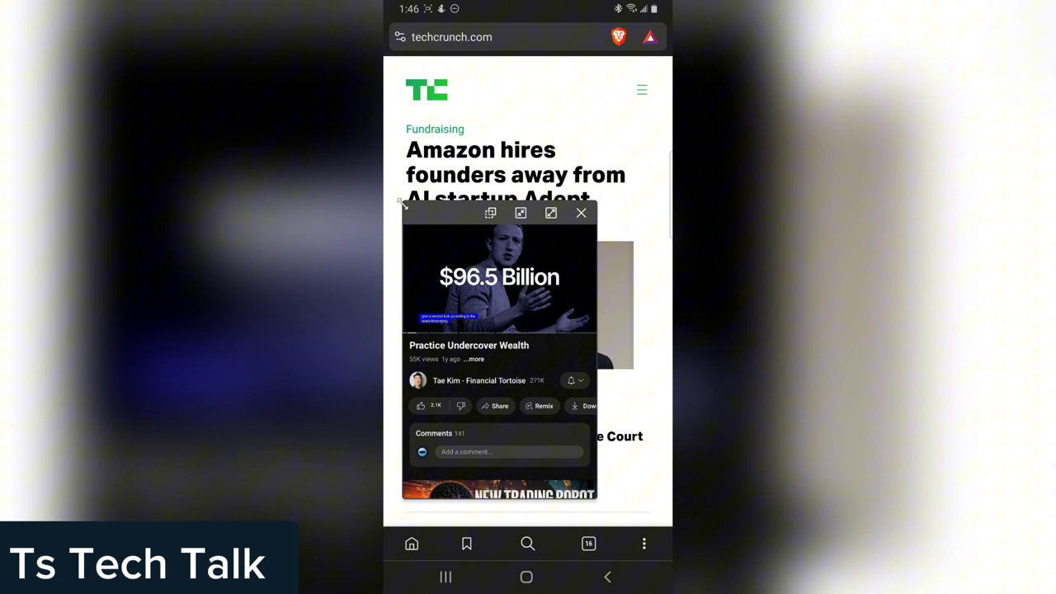
{"action": "mouse_move", "coordinate": [409, 208]}
{"action": "left_mouse_down"}
{"action": "mouse_move", "coordinate": [512, 376]}
{"action": "mouse_move", "coordinate": [491, 385]}
{"action": "left_mouse_up"}
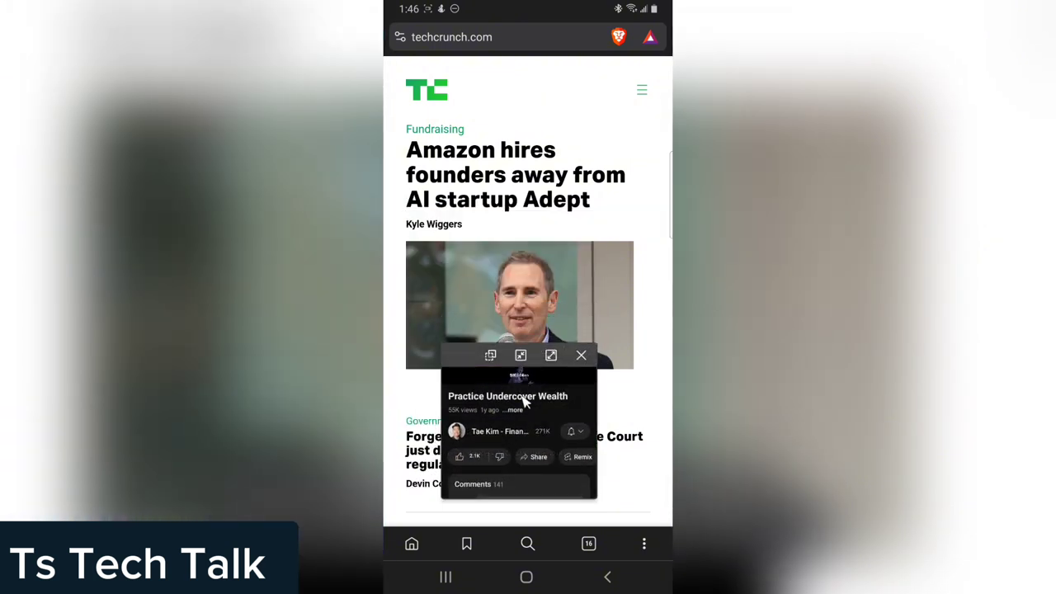
{"action": "scroll", "coordinate": [531, 405], "scroll_direction": "down", "scroll_amount": 3}
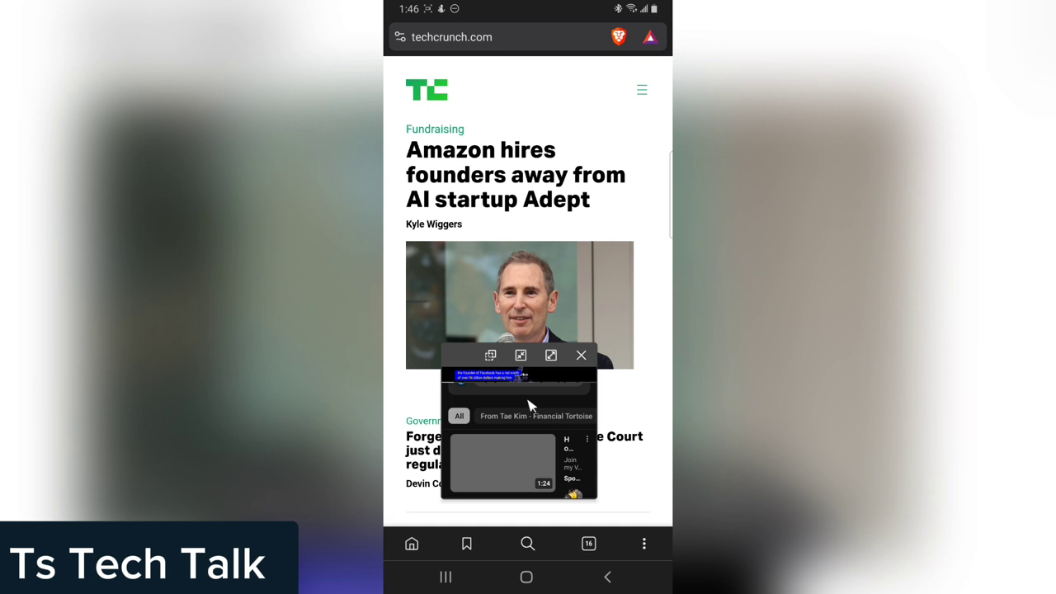
{"action": "left_click", "coordinate": [561, 433]}
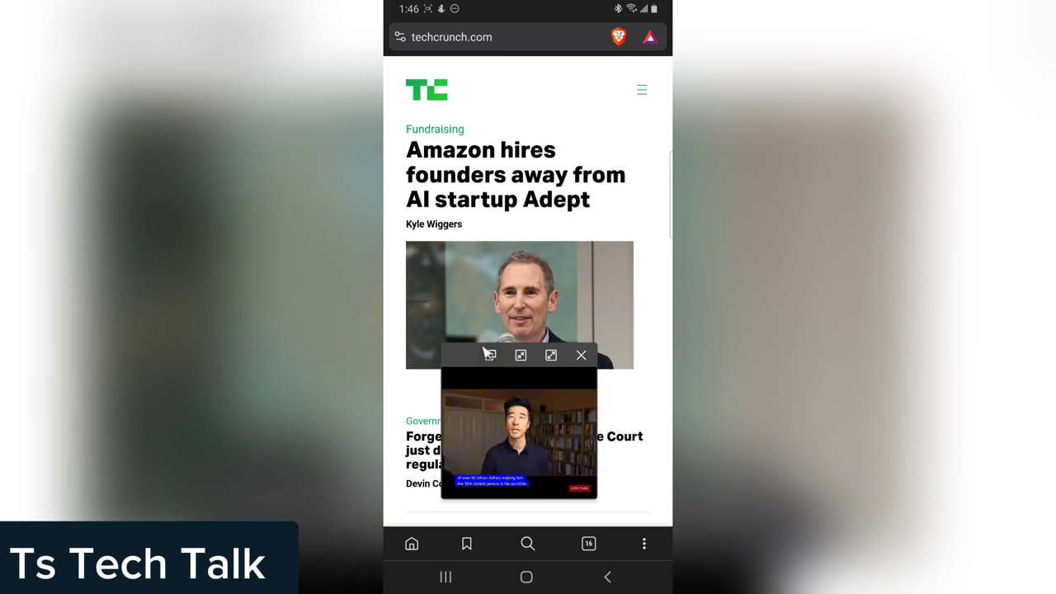
{"action": "mouse_move", "coordinate": [470, 355]}
{"action": "left_mouse_down"}
{"action": "mouse_move", "coordinate": [530, 377]}
{"action": "mouse_move", "coordinate": [544, 402]}
{"action": "left_mouse_up"}
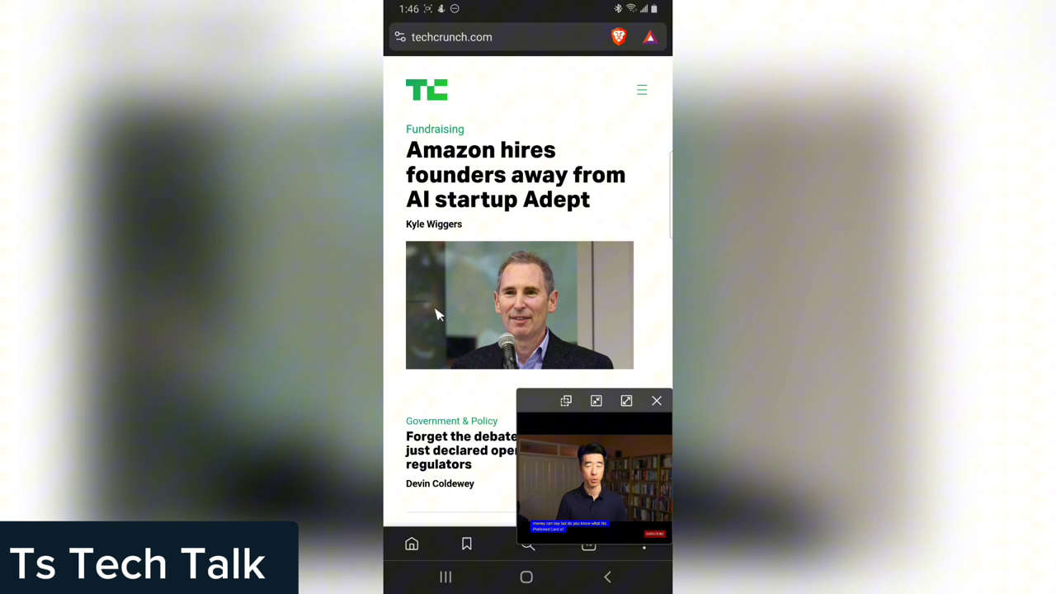
- Scroll the TechCrunch front page and reveal the floating video's playback controls
{"action": "scroll", "coordinate": [438, 314], "scroll_direction": "down", "scroll_amount": 3}
{"action": "scroll", "coordinate": [438, 314], "scroll_direction": "down", "scroll_amount": 2}
{"action": "scroll", "coordinate": [438, 313], "scroll_direction": "down", "scroll_amount": 2}
{"action": "scroll", "coordinate": [438, 314], "scroll_direction": "down", "scroll_amount": 2}
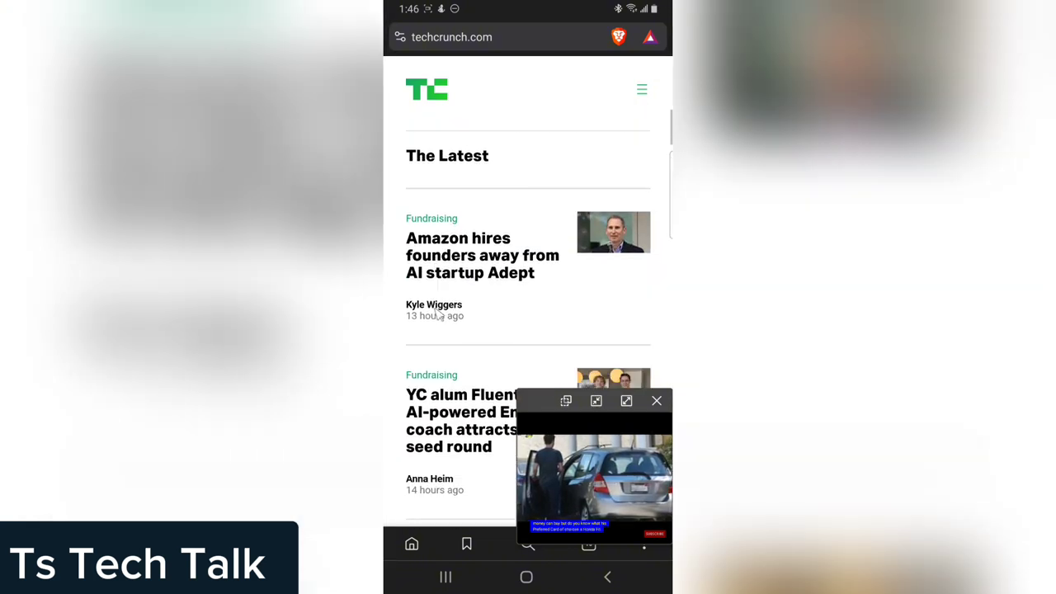
{"action": "scroll", "coordinate": [438, 310], "scroll_direction": "down", "scroll_amount": 5}
{"action": "left_click", "coordinate": [596, 485]}
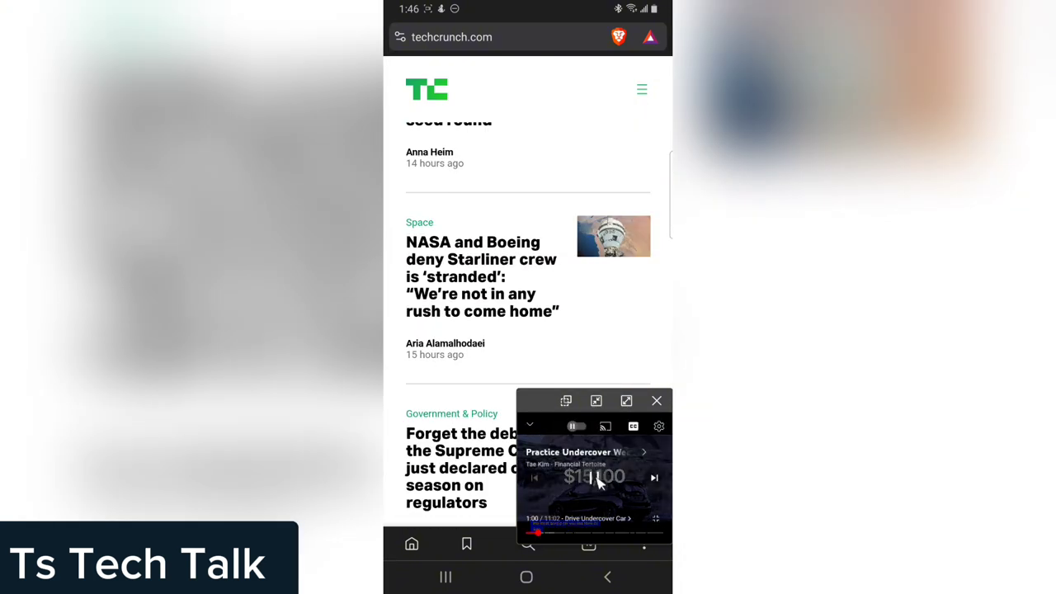
- Keep scrolling through more TechCrunch front-page articles
{"action": "scroll", "coordinate": [437, 338], "scroll_direction": "down", "scroll_amount": 1}
{"action": "scroll", "coordinate": [437, 337], "scroll_direction": "down", "scroll_amount": 3}
{"action": "scroll", "coordinate": [438, 334], "scroll_direction": "down", "scroll_amount": 2}
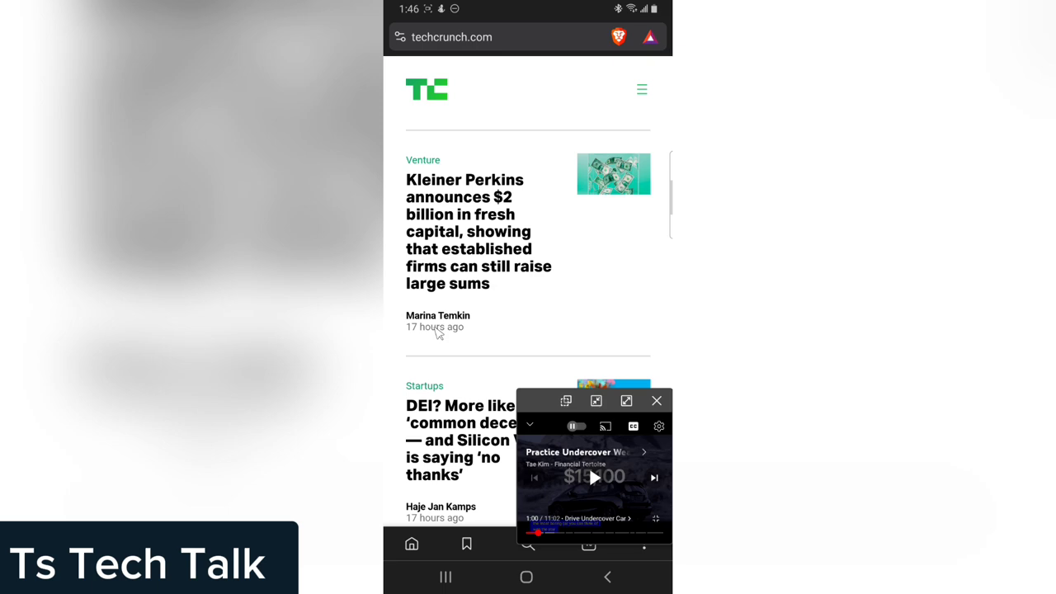
{"action": "scroll", "coordinate": [438, 330], "scroll_direction": "down", "scroll_amount": 3}
{"action": "scroll", "coordinate": [438, 330], "scroll_direction": "down", "scroll_amount": 3}
{"action": "scroll", "coordinate": [436, 330], "scroll_direction": "up", "scroll_amount": 5}
{"action": "scroll", "coordinate": [436, 331], "scroll_direction": "up", "scroll_amount": 5}
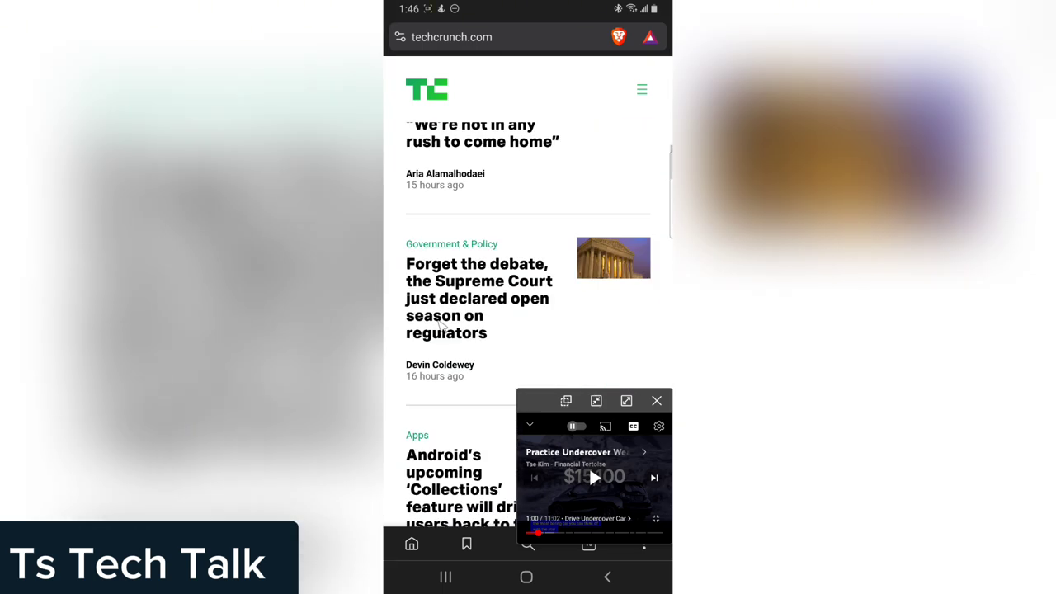
{"action": "scroll", "coordinate": [439, 321], "scroll_direction": "down", "scroll_amount": 10}
{"action": "scroll", "coordinate": [438, 301], "scroll_direction": "down", "scroll_amount": 3}
{"action": "scroll", "coordinate": [436, 290], "scroll_direction": "down", "scroll_amount": 2}
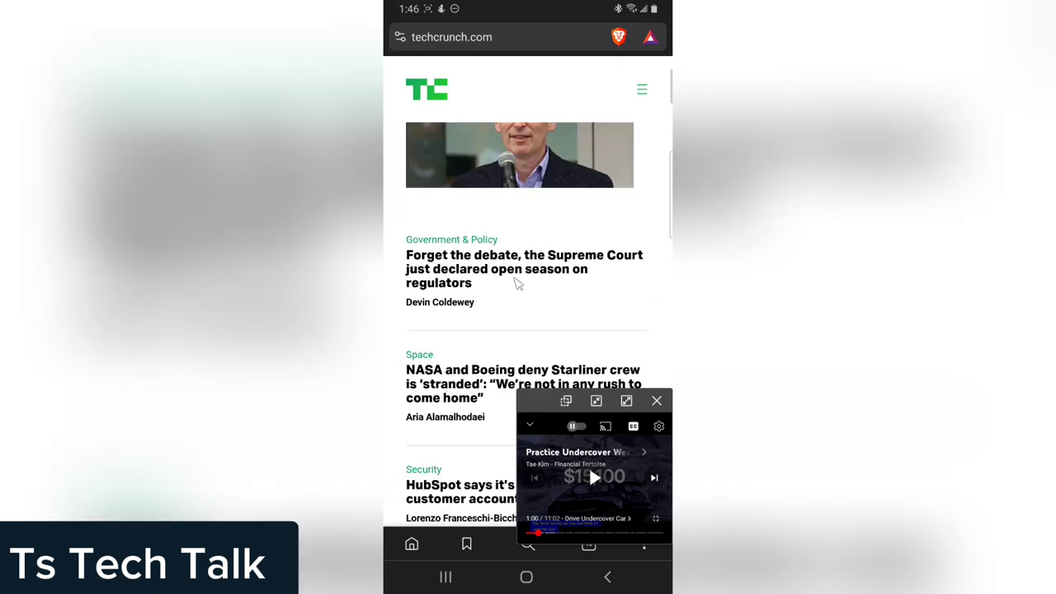
- Open the 'Forget the debate…' Supreme Court article and scroll down through it
{"action": "left_click", "coordinate": [534, 277]}
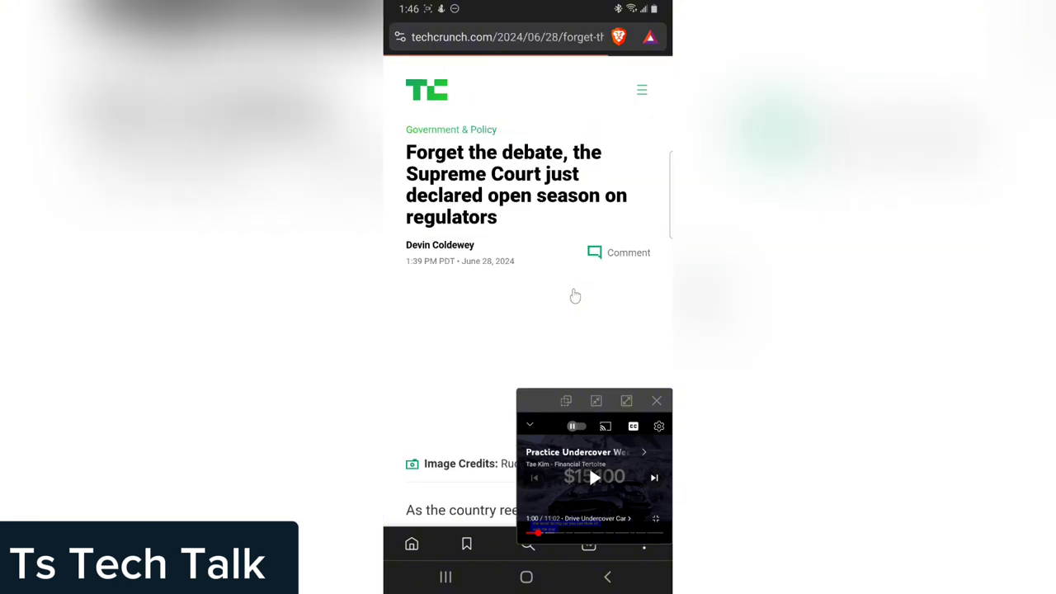
{"action": "scroll", "coordinate": [576, 296], "scroll_direction": "down", "scroll_amount": 5}
{"action": "scroll", "coordinate": [575, 296], "scroll_direction": "down", "scroll_amount": 3}
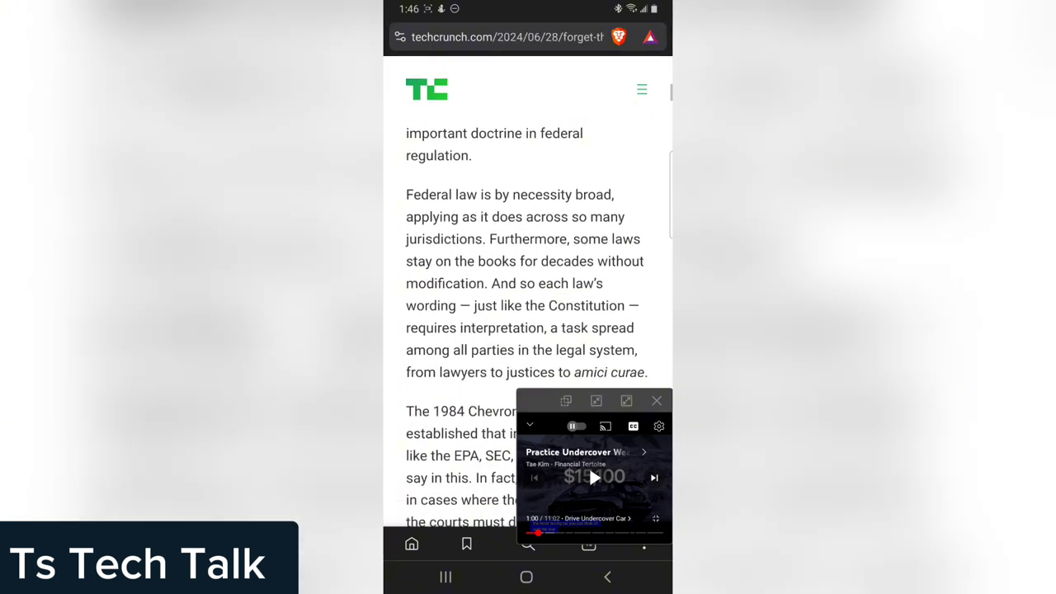
{"action": "scroll", "coordinate": [528, 297], "scroll_direction": "down", "scroll_amount": 5}
{"action": "scroll", "coordinate": [528, 297], "scroll_direction": "down", "scroll_amount": 3}
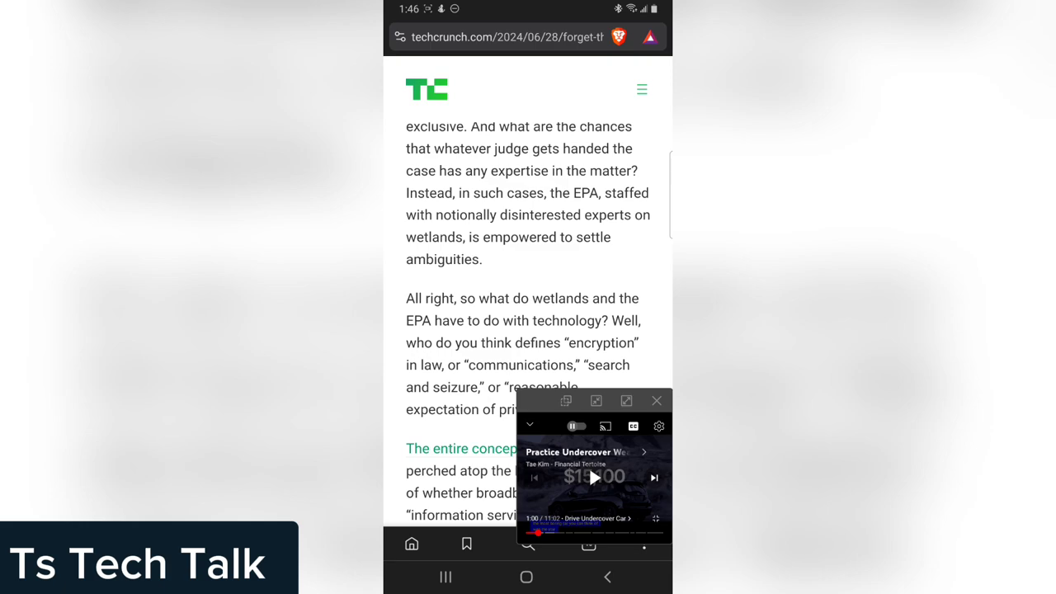
{"action": "scroll", "coordinate": [528, 297], "scroll_direction": "down", "scroll_amount": 5}
{"action": "scroll", "coordinate": [528, 297], "scroll_direction": "down", "scroll_amount": 5}
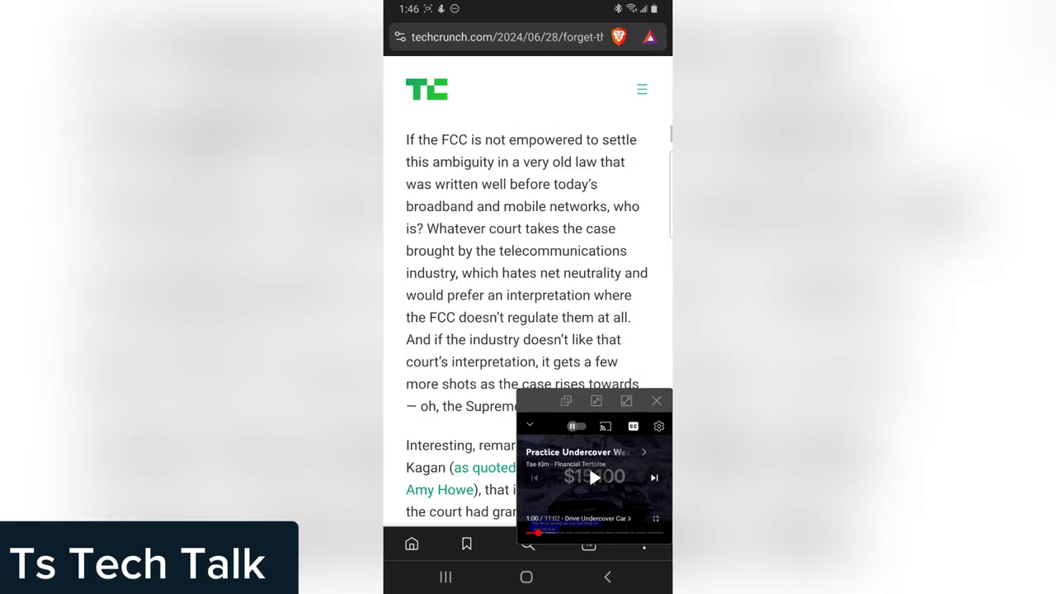
{"action": "scroll", "coordinate": [528, 297], "scroll_direction": "down", "scroll_amount": 5}
{"action": "scroll", "coordinate": [528, 297], "scroll_direction": "down", "scroll_amount": 5}
- Scroll up and down the article, ending back at the top
{"action": "scroll", "coordinate": [528, 297], "scroll_direction": "up", "scroll_amount": 3}
{"action": "scroll", "coordinate": [528, 297], "scroll_direction": "up", "scroll_amount": 5}
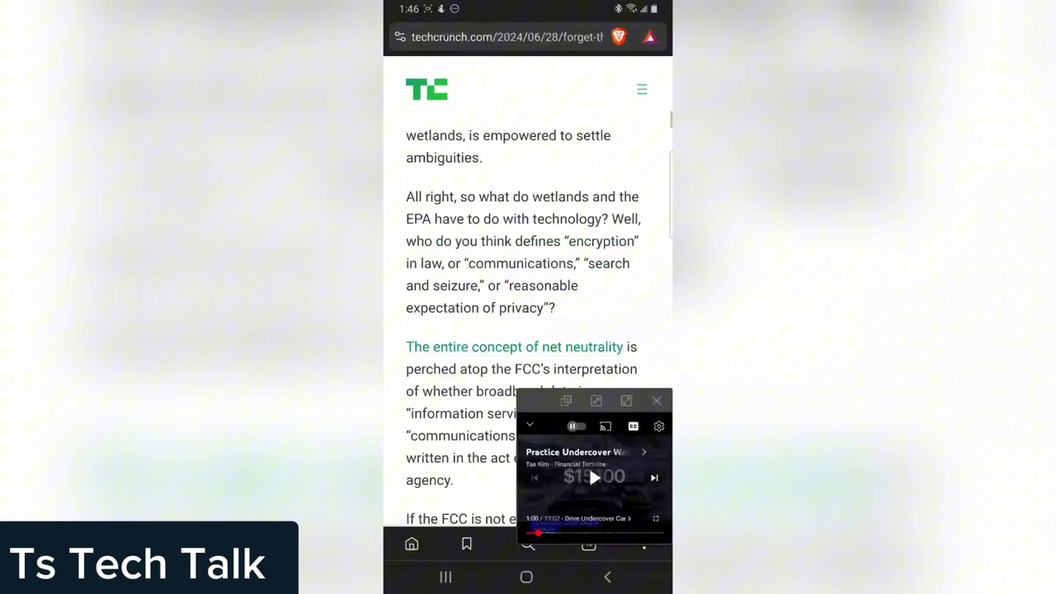
{"action": "scroll", "coordinate": [528, 297], "scroll_direction": "up", "scroll_amount": 5}
{"action": "scroll", "coordinate": [528, 297], "scroll_direction": "down", "scroll_amount": 10}
{"action": "scroll", "coordinate": [528, 297], "scroll_direction": "down", "scroll_amount": 5}
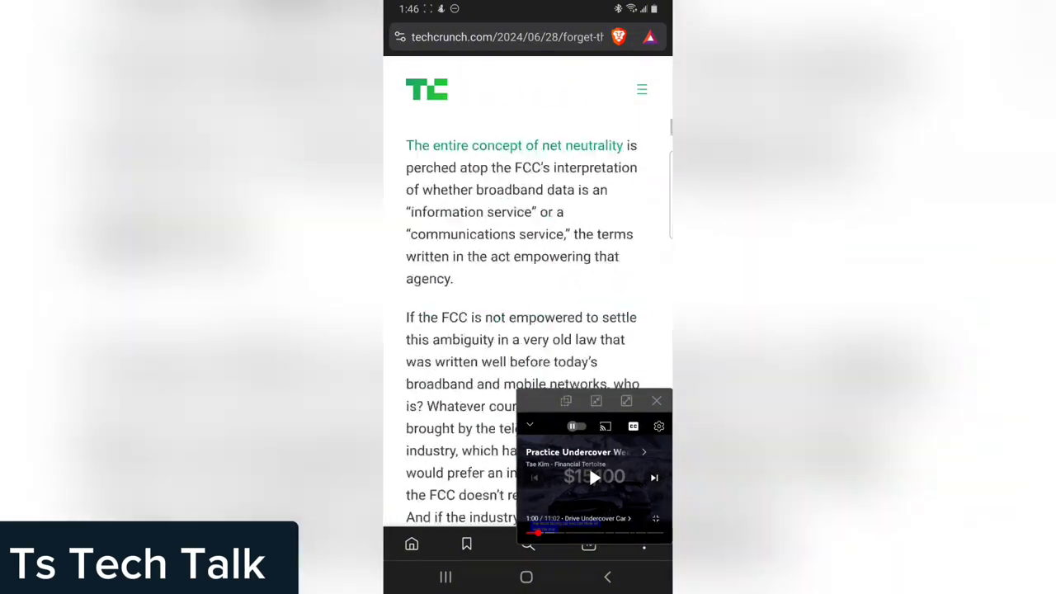
{"action": "scroll", "coordinate": [528, 297], "scroll_direction": "down", "scroll_amount": 5}
{"action": "scroll", "coordinate": [528, 297], "scroll_direction": "down", "scroll_amount": 5}
{"action": "scroll", "coordinate": [528, 297], "scroll_direction": "up", "scroll_amount": 2}
{"action": "scroll", "coordinate": [528, 298], "scroll_direction": "up", "scroll_amount": 5}
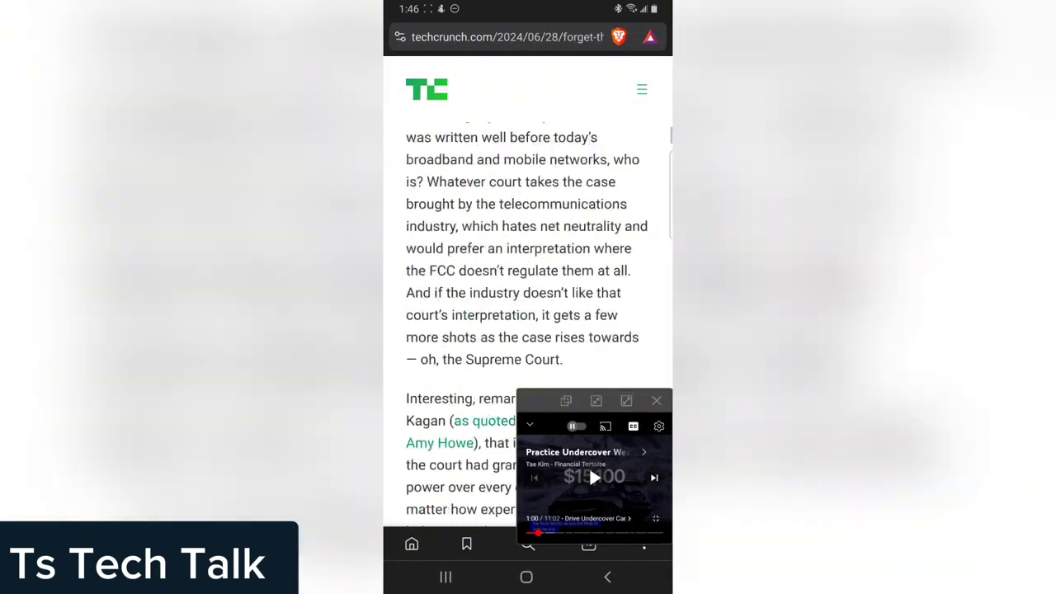
{"action": "scroll", "coordinate": [528, 297], "scroll_direction": "up", "scroll_amount": 5}
{"action": "scroll", "coordinate": [528, 297], "scroll_direction": "up", "scroll_amount": 5}
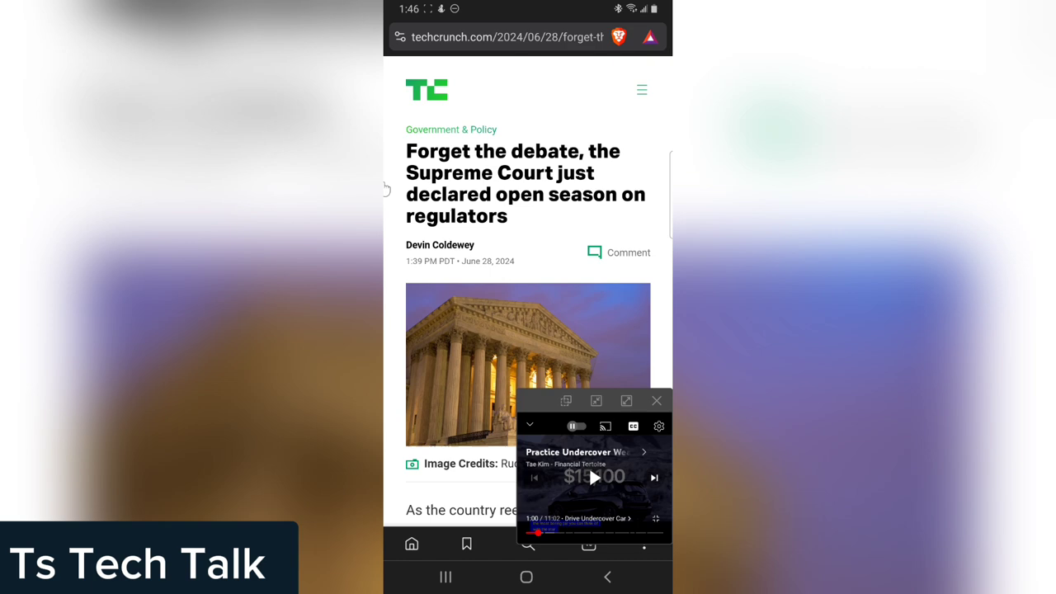
- Open the Brave TechCrunch card from Recents in pop-up view
{"action": "left_click", "coordinate": [442, 576]}
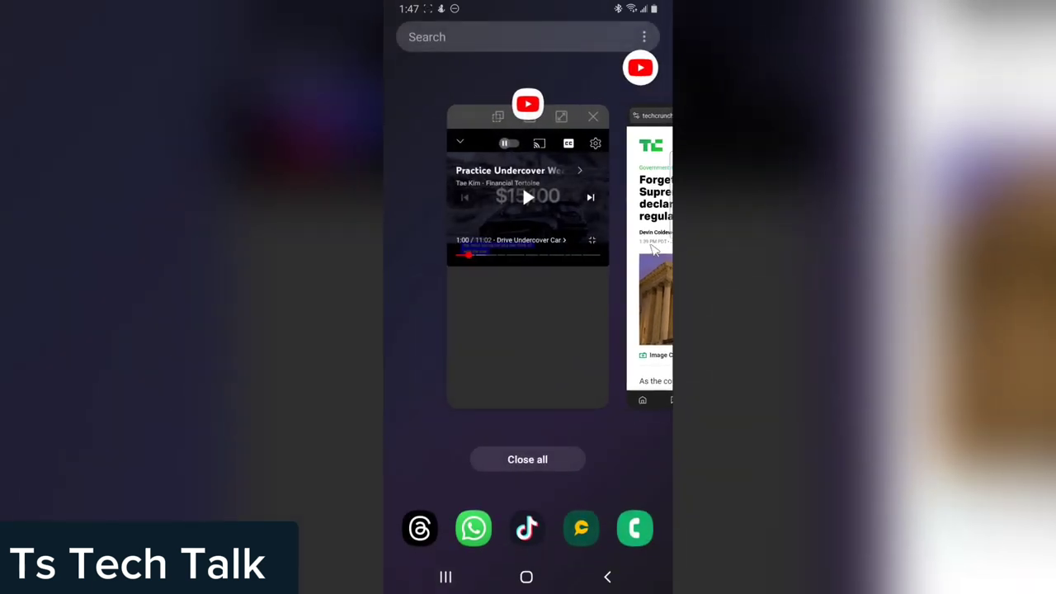
{"action": "left_click_drag", "start_coordinate": [637, 266], "coordinate": [417, 255]}
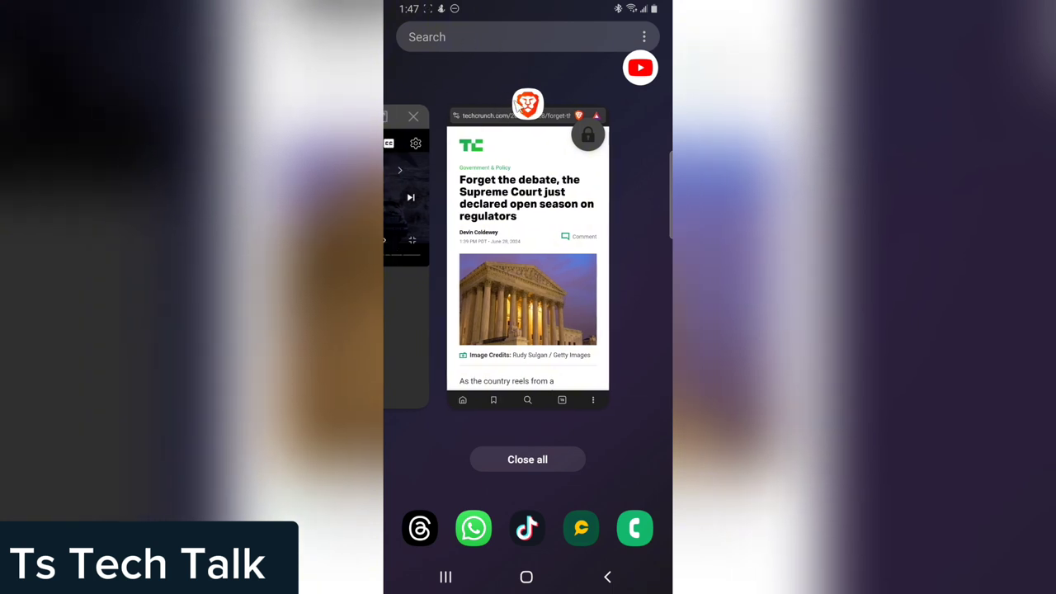
{"action": "left_click", "coordinate": [529, 103]}
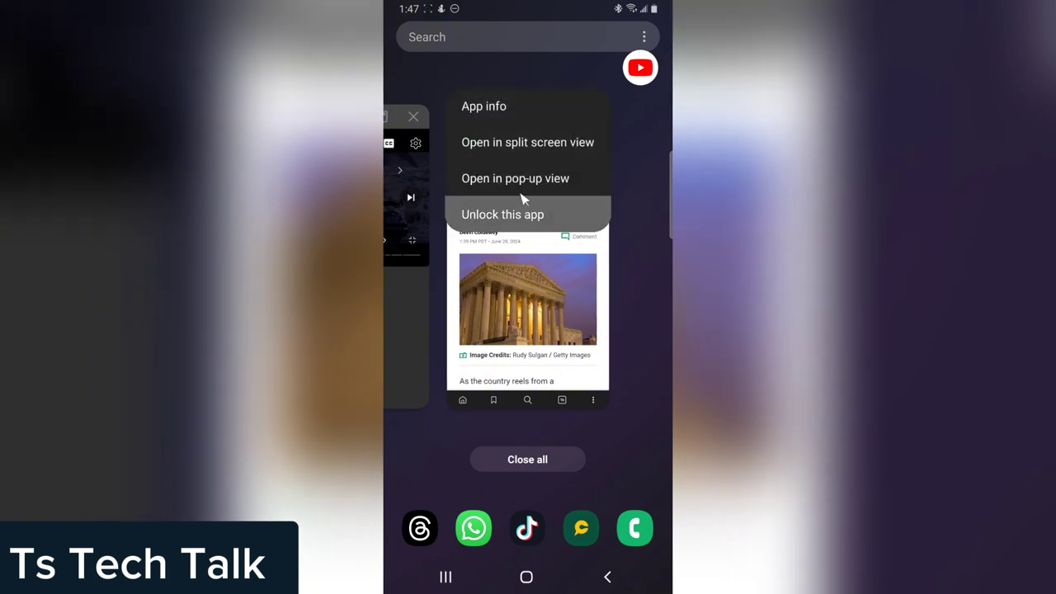
{"action": "left_click", "coordinate": [524, 185]}
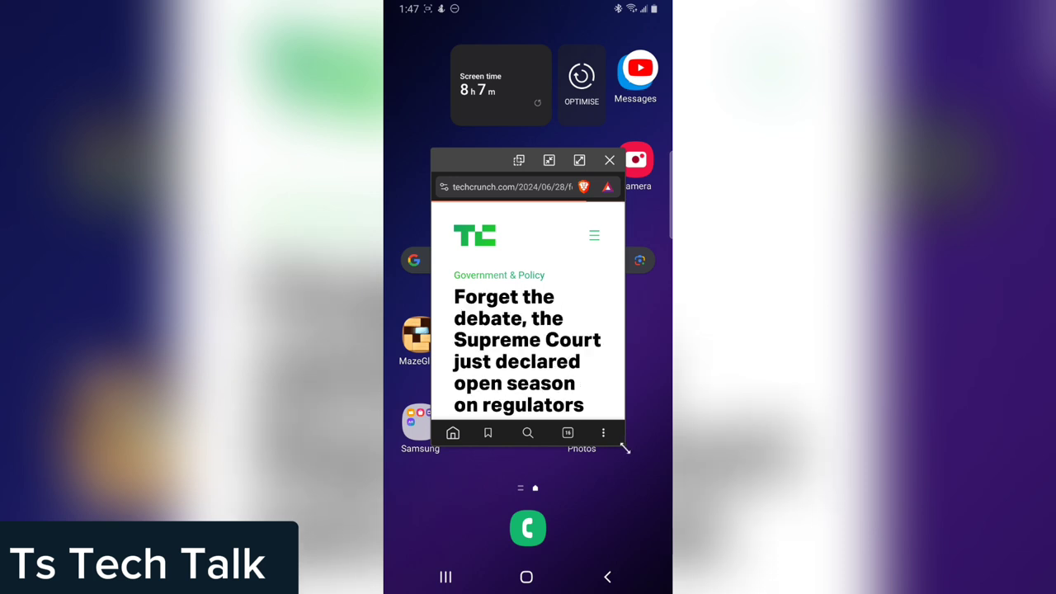
- Resize the Brave pop-up to a compact size, scroll the article, and open the app drawer
{"action": "left_click_drag", "start_coordinate": [625, 440], "coordinate": [537, 278]}
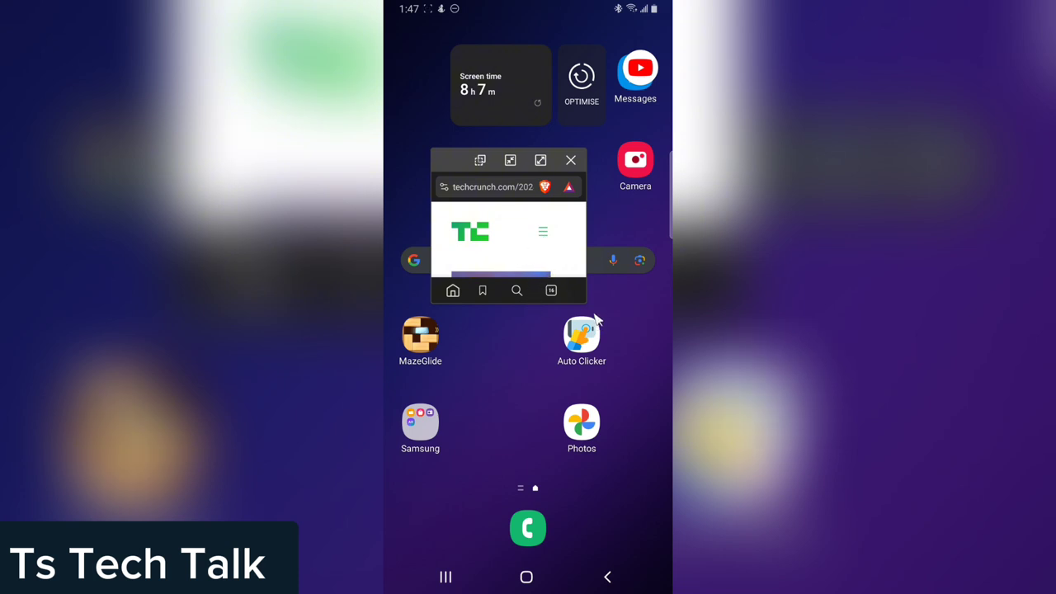
{"action": "left_click_drag", "start_coordinate": [586, 305], "coordinate": [615, 365]}
{"action": "scroll", "coordinate": [544, 285], "scroll_direction": "down", "scroll_amount": 3}
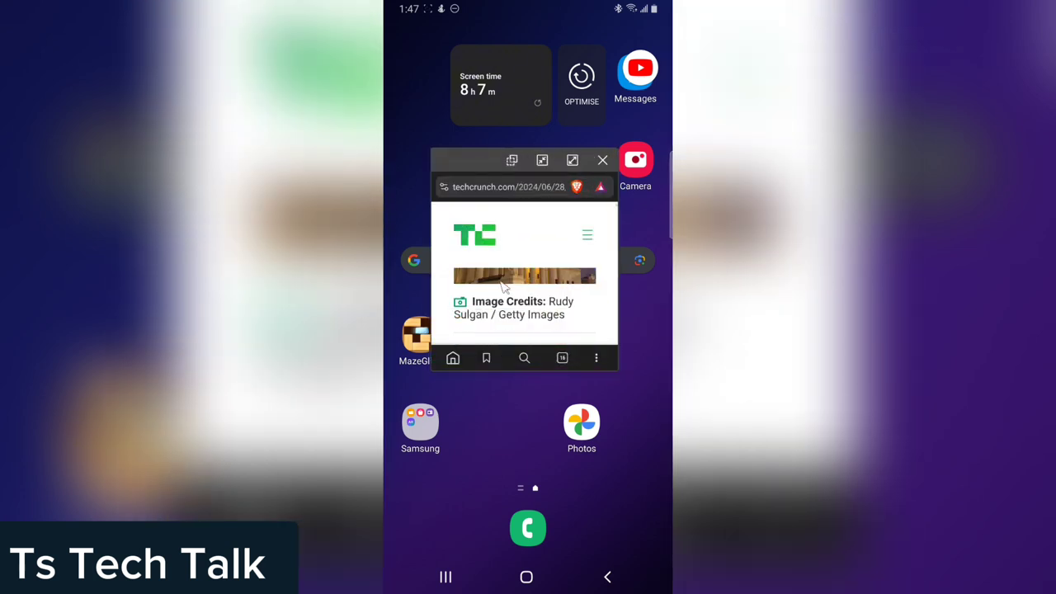
{"action": "scroll", "coordinate": [520, 285], "scroll_direction": "down", "scroll_amount": 2}
{"action": "left_click_drag", "start_coordinate": [599, 419], "coordinate": [606, 307]}
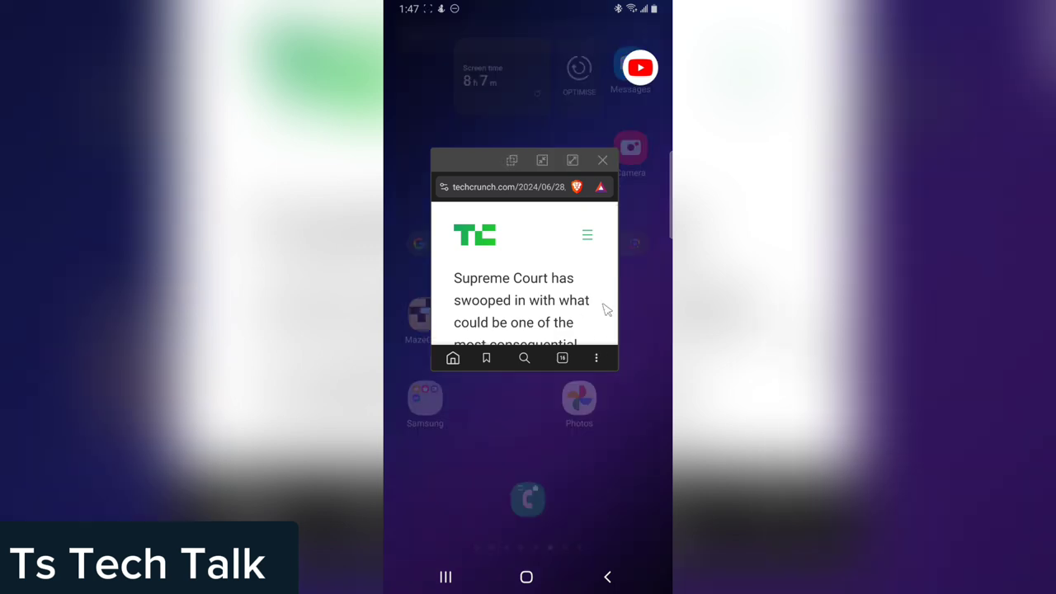
- Move the Brave pop-up top-left, page to the drawer's last page, then drag it lower right
{"action": "left_click_drag", "start_coordinate": [487, 167], "coordinate": [401, 33]}
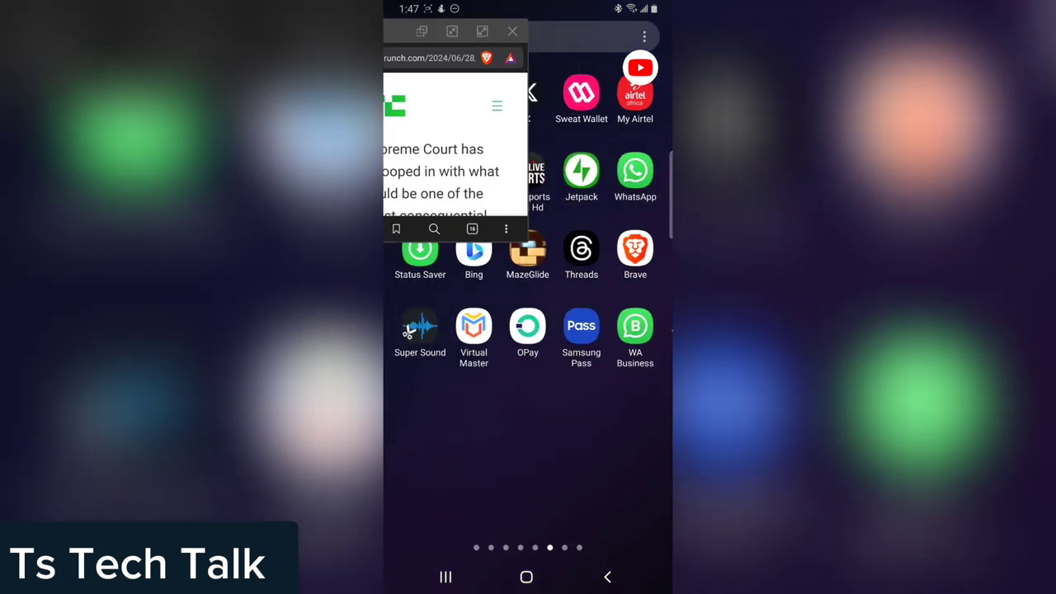
{"action": "left_click_drag", "start_coordinate": [611, 412], "coordinate": [470, 413]}
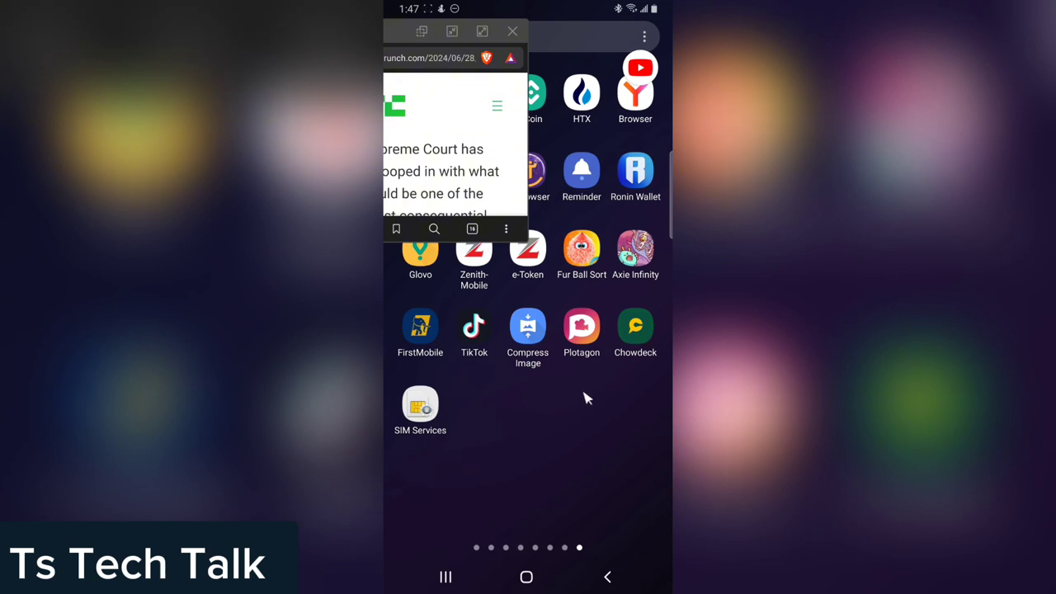
{"action": "mouse_move", "coordinate": [400, 39]}
{"action": "left_mouse_down"}
{"action": "mouse_move", "coordinate": [523, 237]}
{"action": "mouse_move", "coordinate": [528, 366]}
{"action": "mouse_move", "coordinate": [528, 342]}
{"action": "left_mouse_up"}
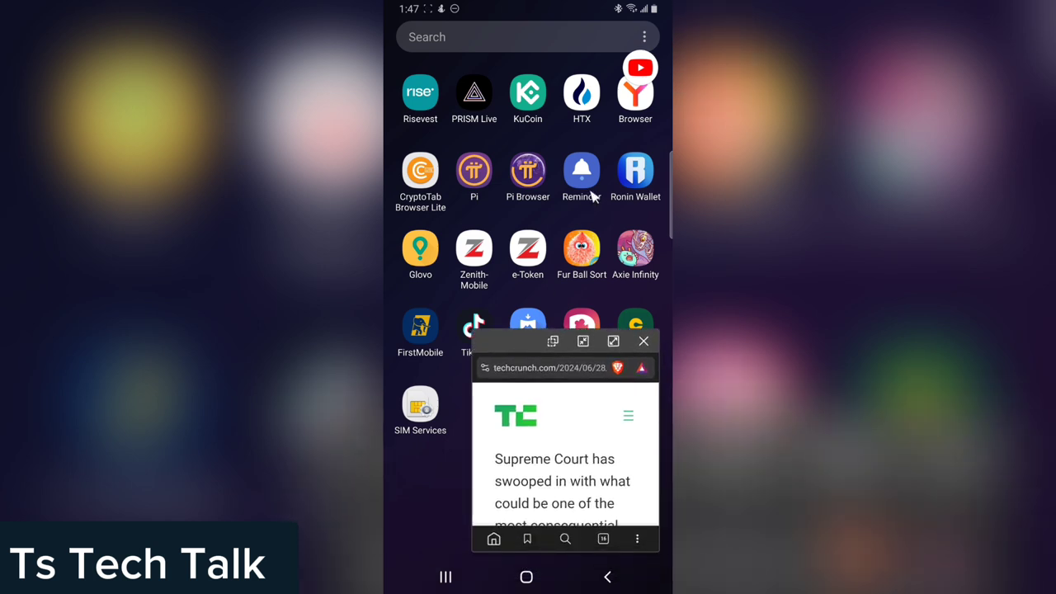